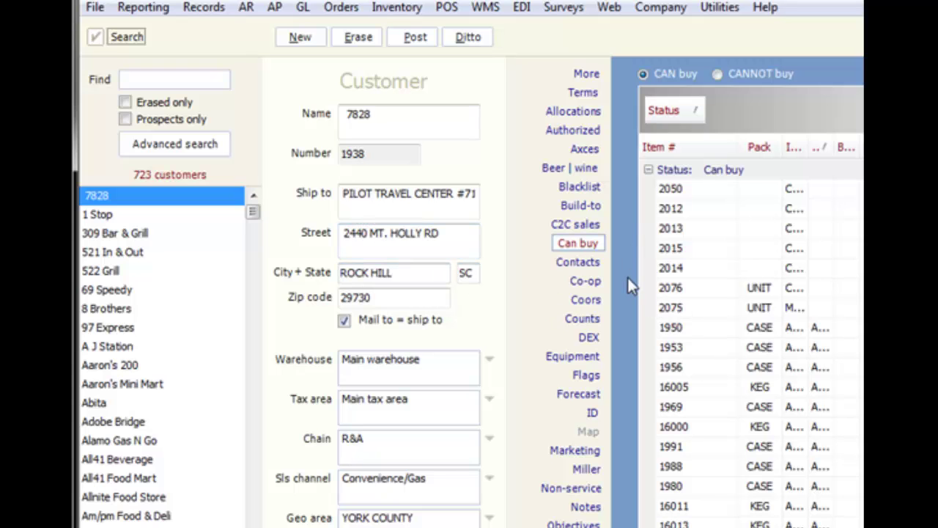
# - Filter the customer list by 'land', previewing the Advanced search dialog and cancelling it
pyautogui.click(95, 37)
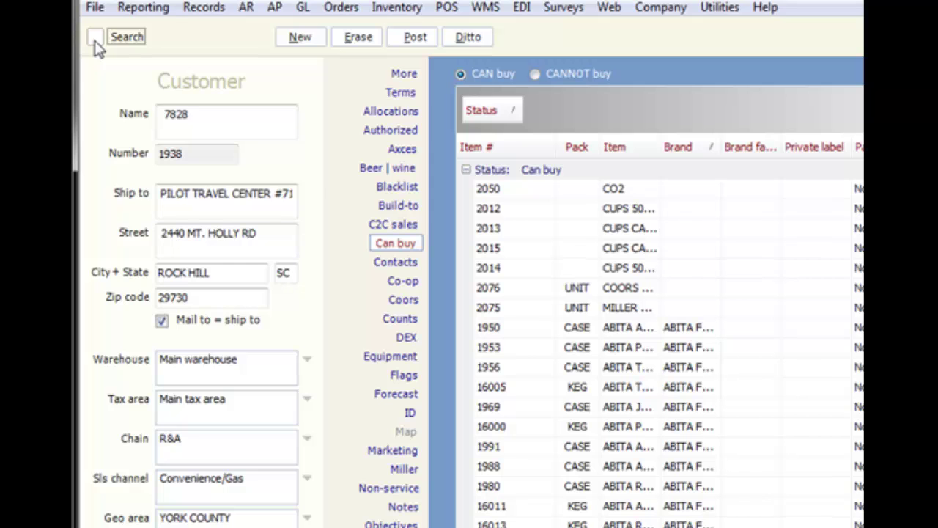
pyautogui.click(94, 38)
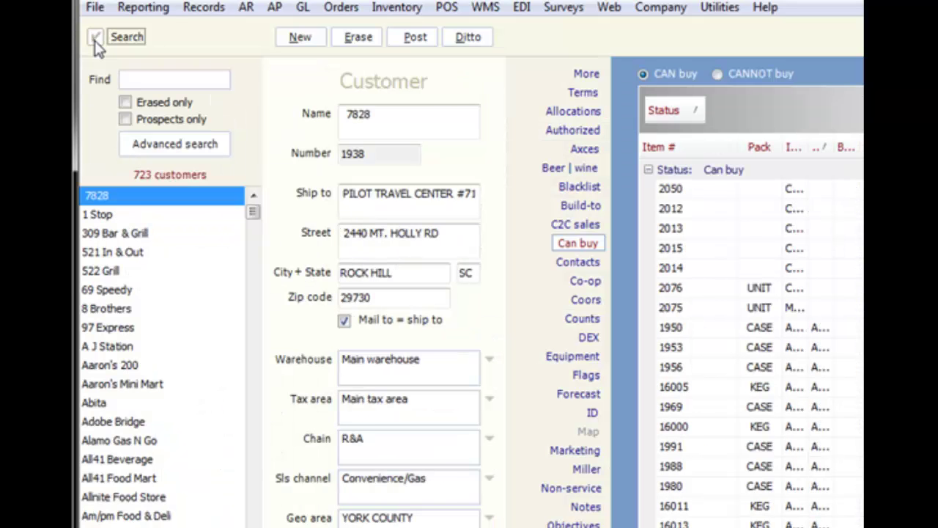
pyautogui.click(138, 78)
pyautogui.write('la')
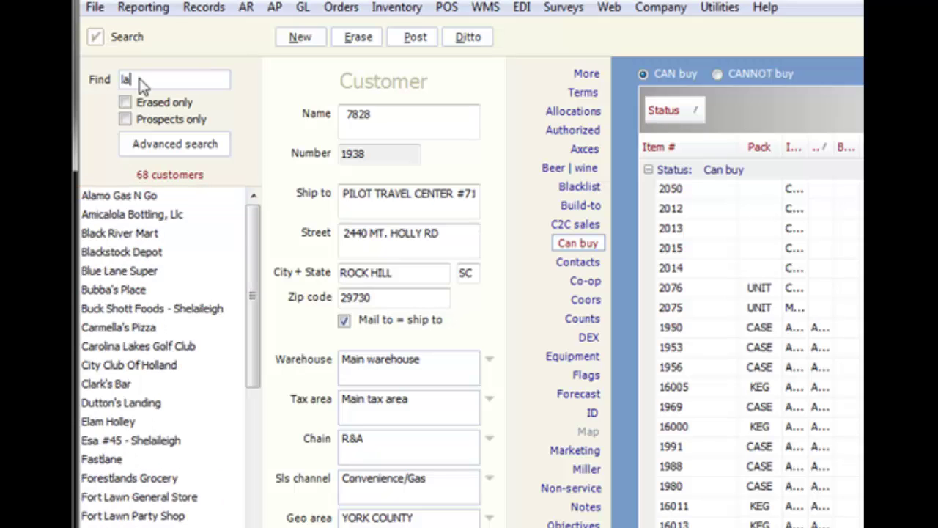
pyautogui.write('nd')
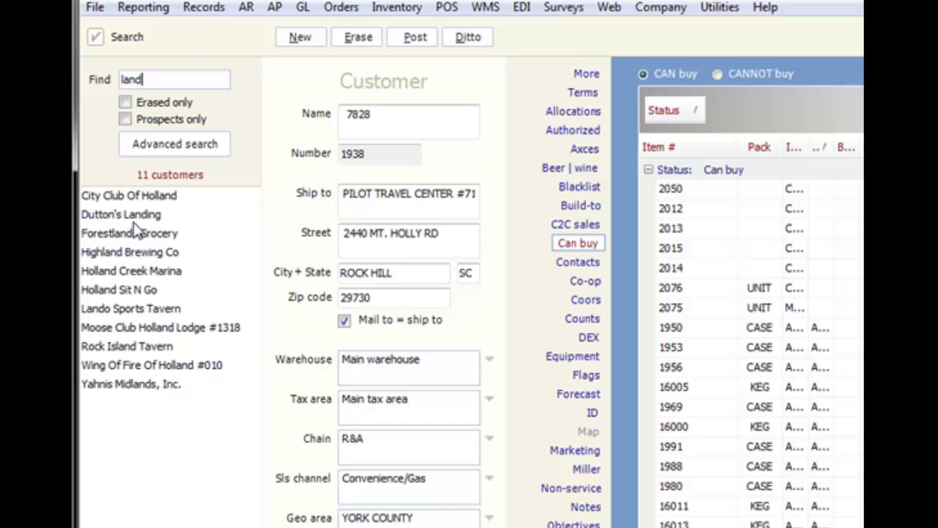
pyautogui.click(192, 143)
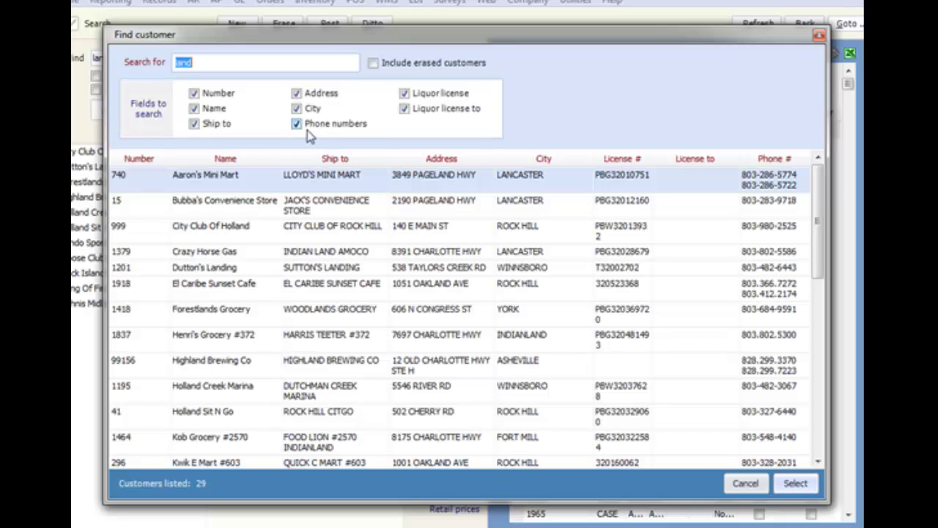
pyautogui.click(748, 486)
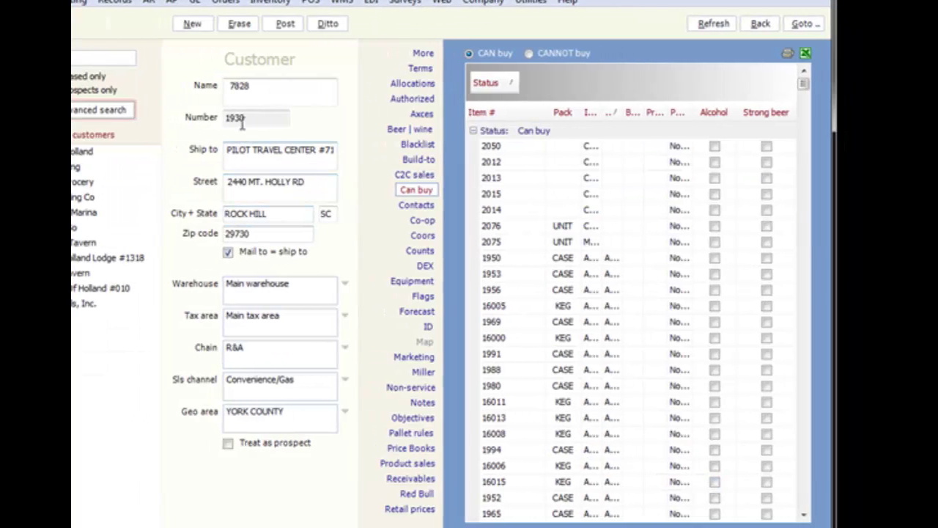
# - Load City Club Of Holland's record and show its account information and flags
pyautogui.click(242, 123)
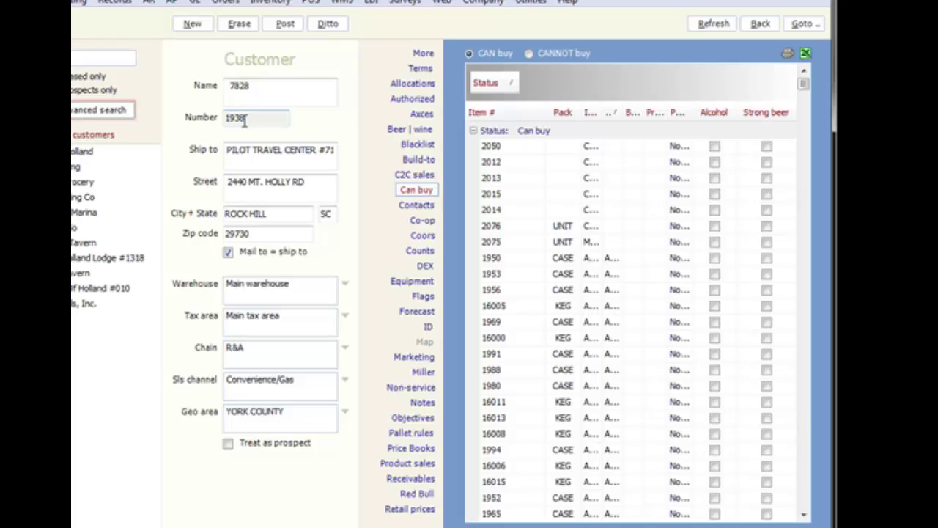
pyautogui.click(252, 92)
pyautogui.click(86, 152)
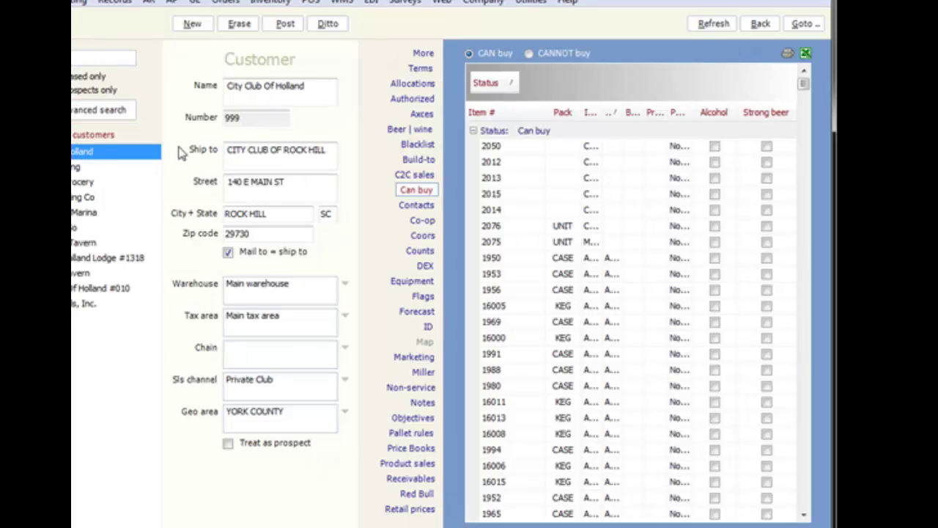
pyautogui.click(423, 56)
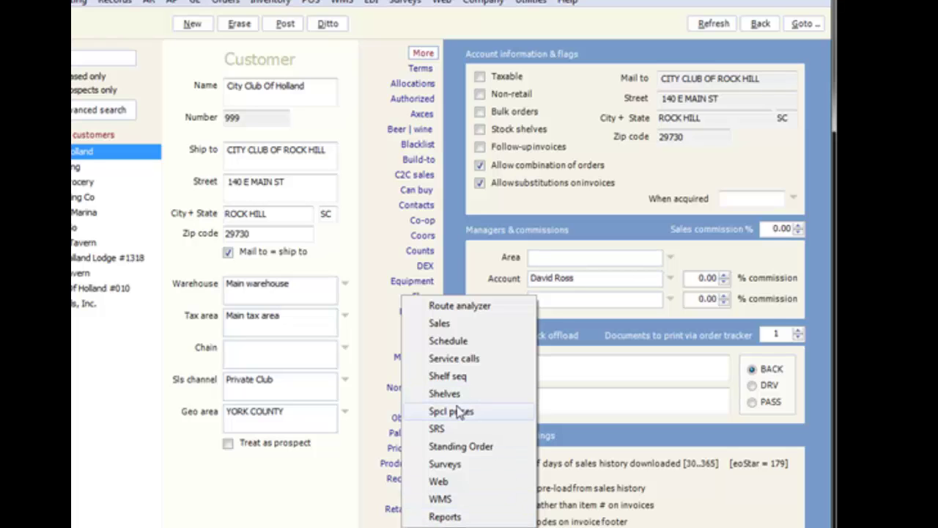
pyautogui.click(311, 491)
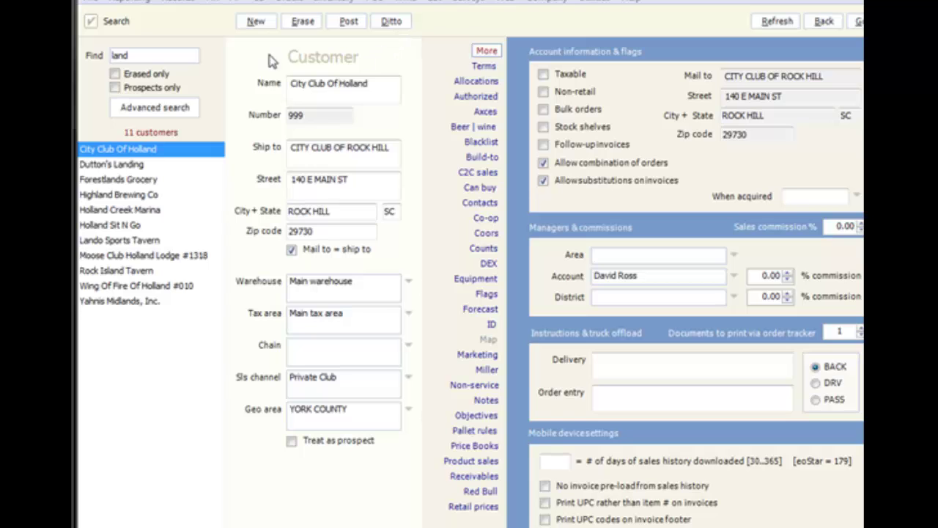
# - Start a new customer record numbered A100
pyautogui.click(253, 23)
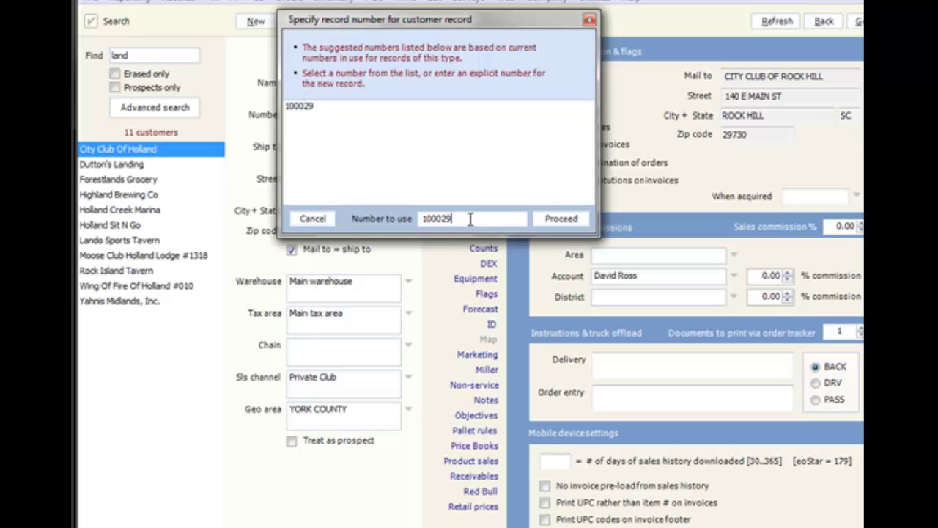
pyautogui.moveTo(471, 219); pyautogui.dragTo(419, 218)
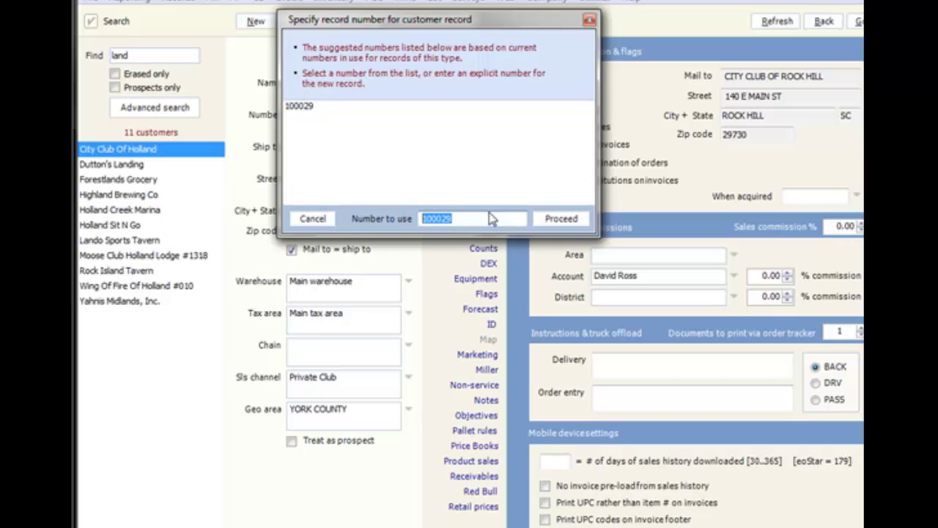
pyautogui.write('a100')
pyautogui.click(561, 221)
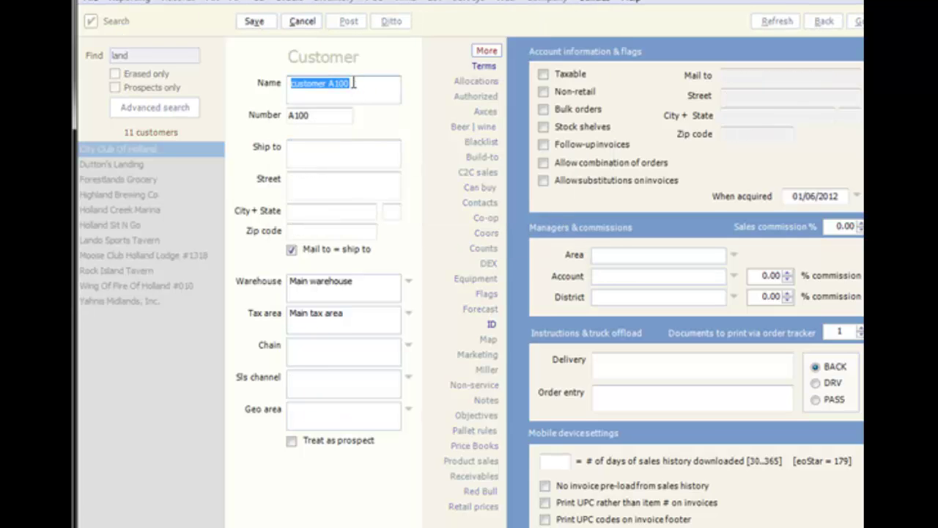
# - Name the new customer John's Bar and save it
pyautogui.moveTo(353, 83); pyautogui.dragTo(289, 84)
pyautogui.write('John')
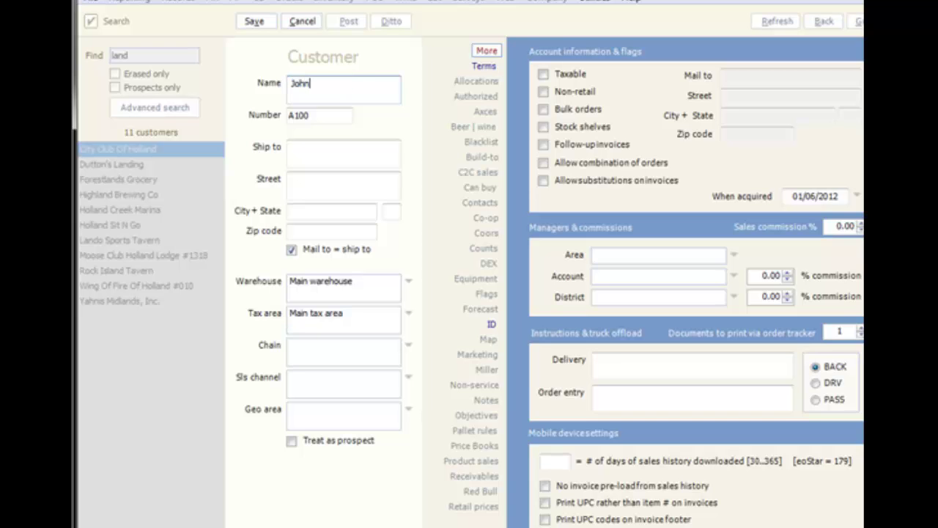
pyautogui.write("'s Bar")
pyautogui.click(264, 24)
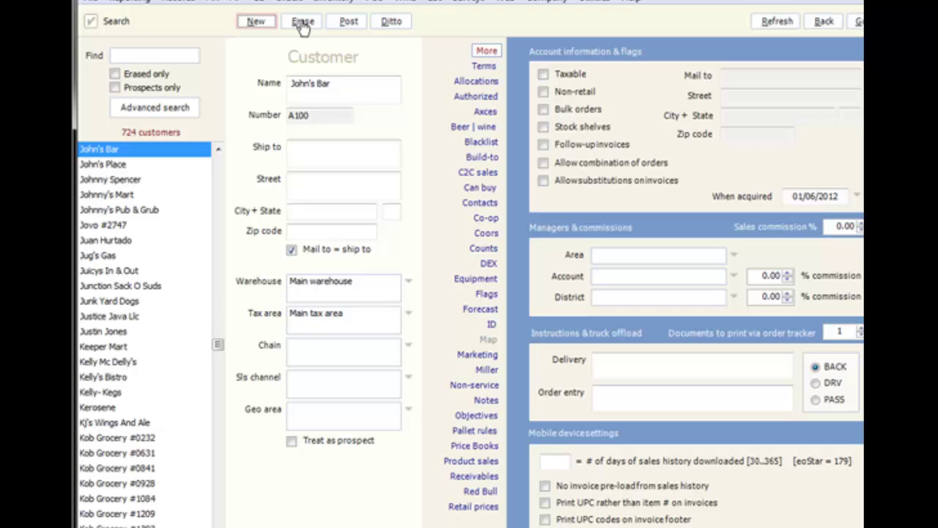
pyautogui.click(303, 23)
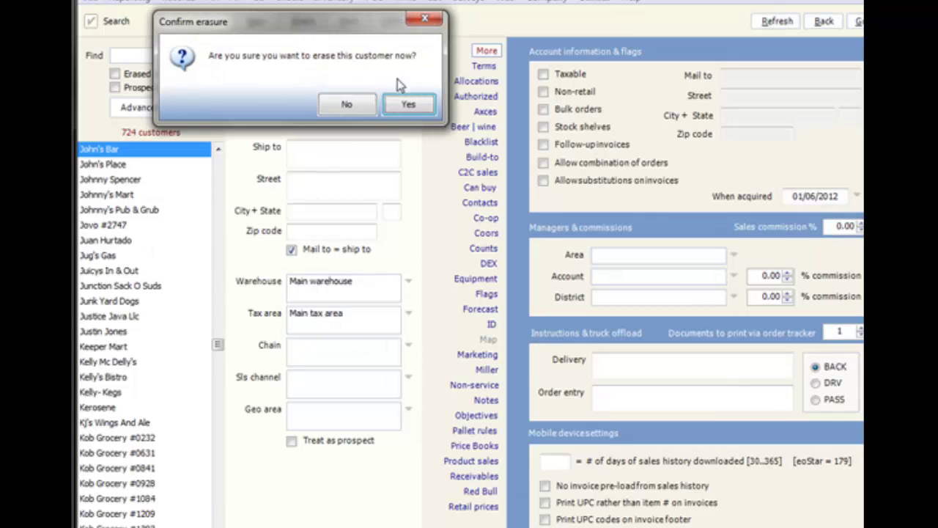
pyautogui.click(406, 103)
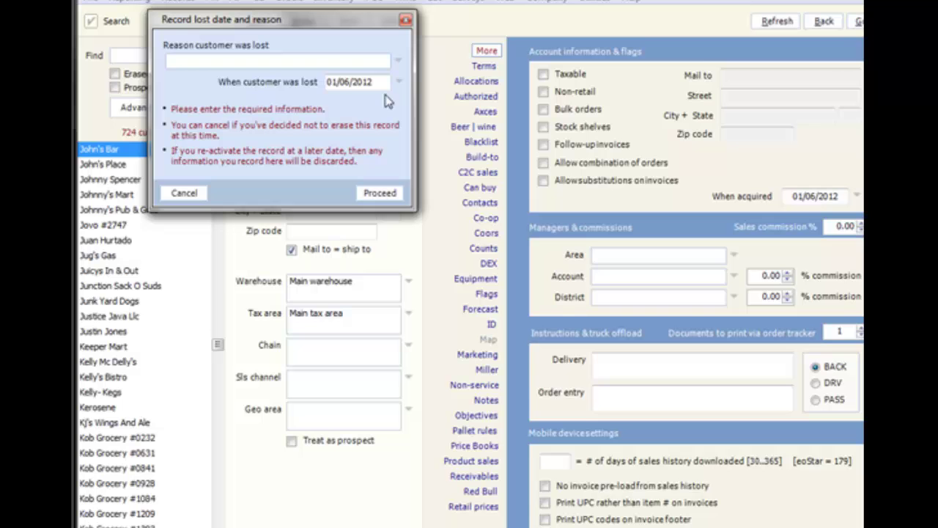
pyautogui.click(400, 63)
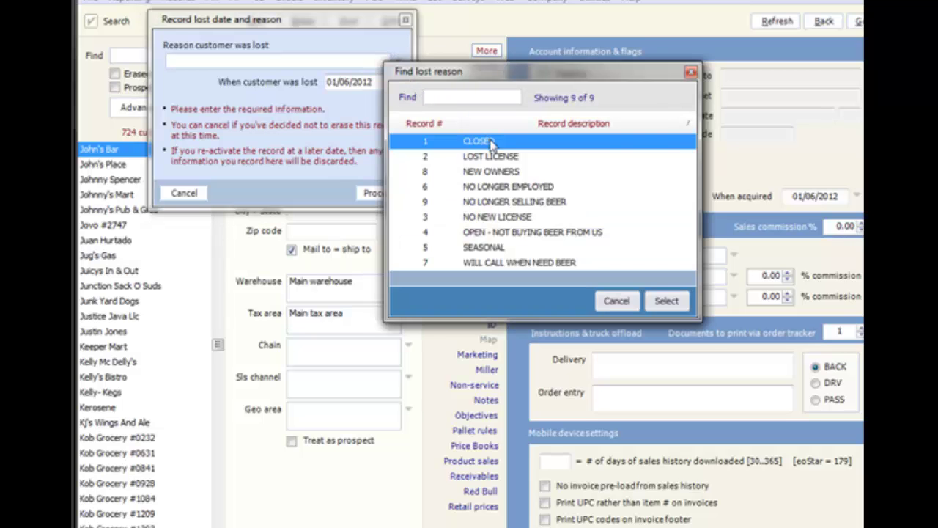
pyautogui.click(667, 301)
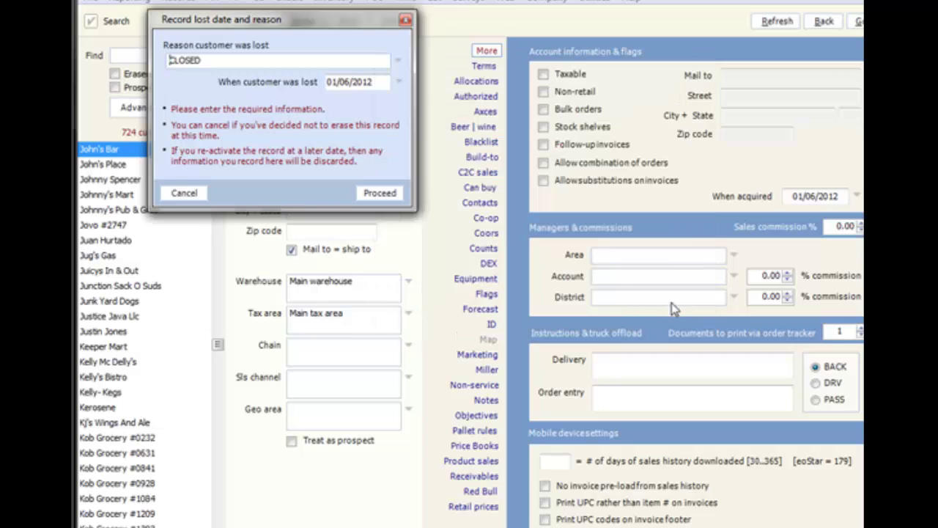
pyautogui.click(380, 193)
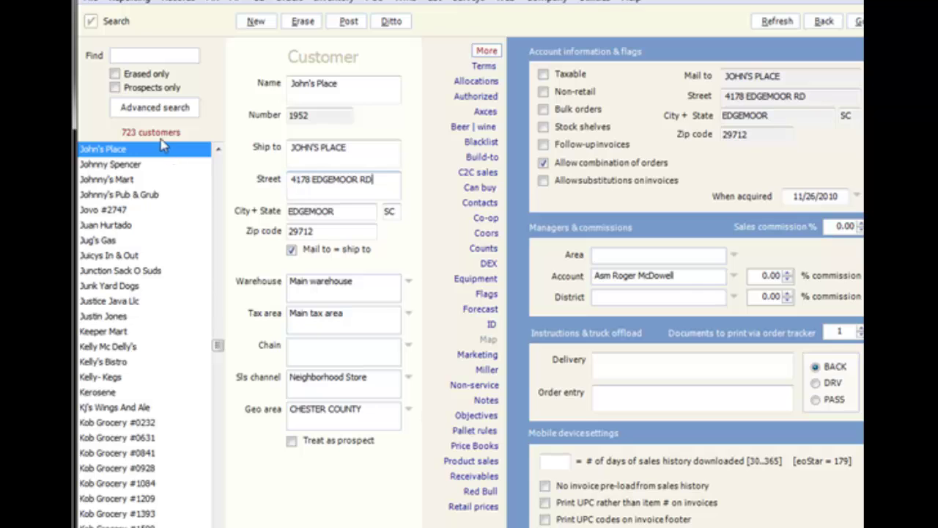
# - Find John's Bar among erased customers with 'joh', activate it, then open Kob Grocery #0232
pyautogui.click(115, 74)
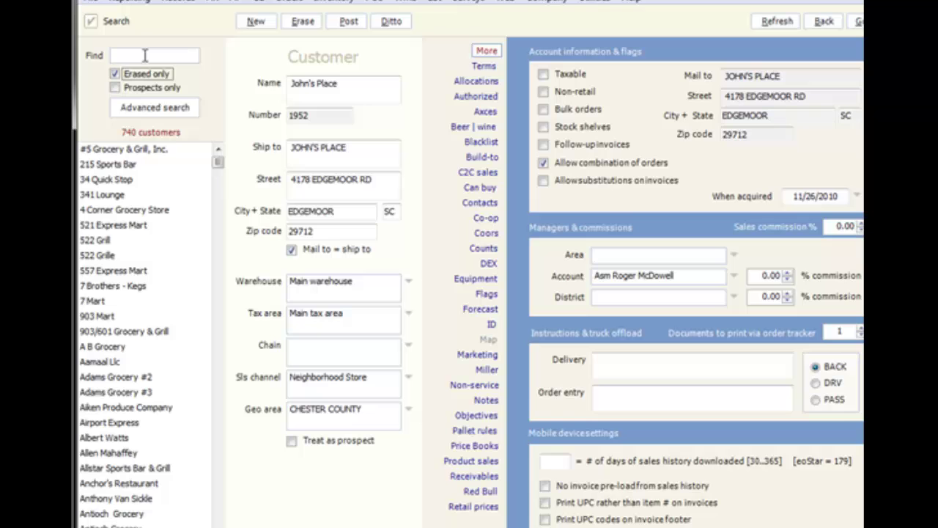
pyautogui.click(144, 56)
pyautogui.write('joh')
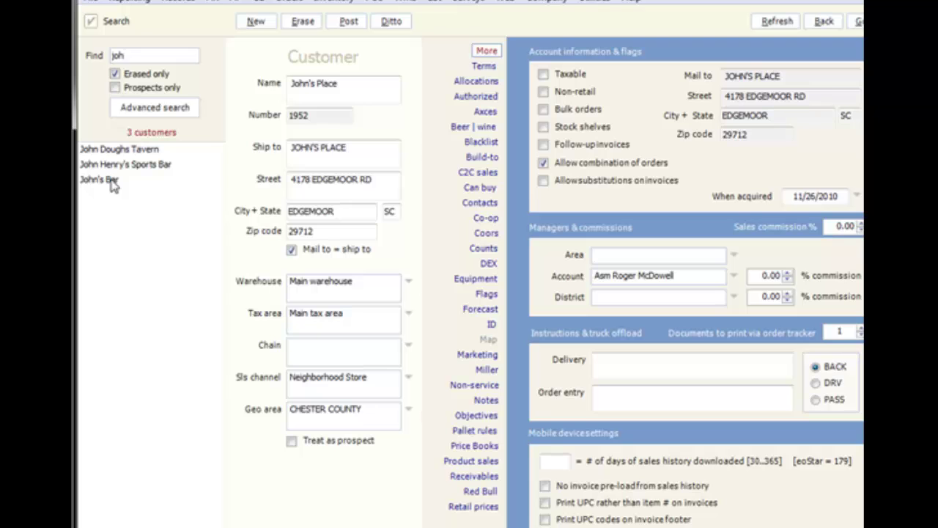
pyautogui.click(113, 186)
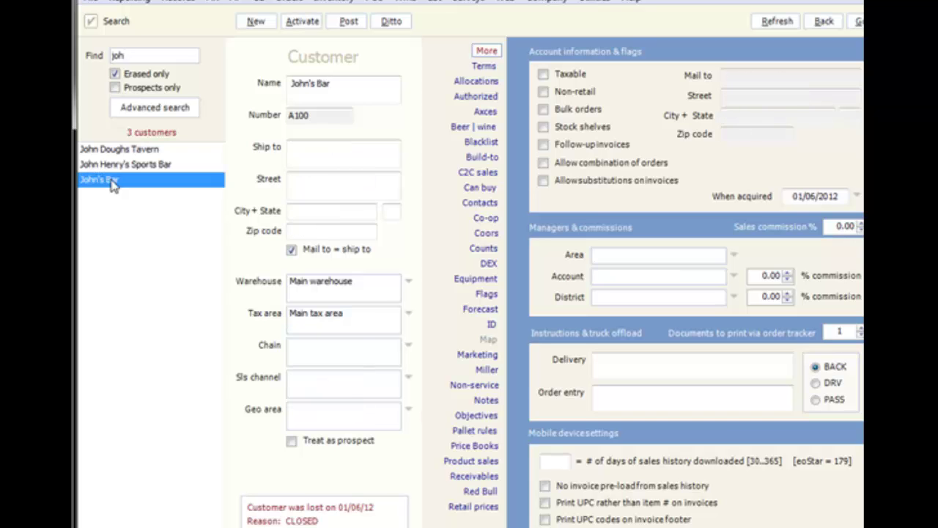
pyautogui.click(304, 24)
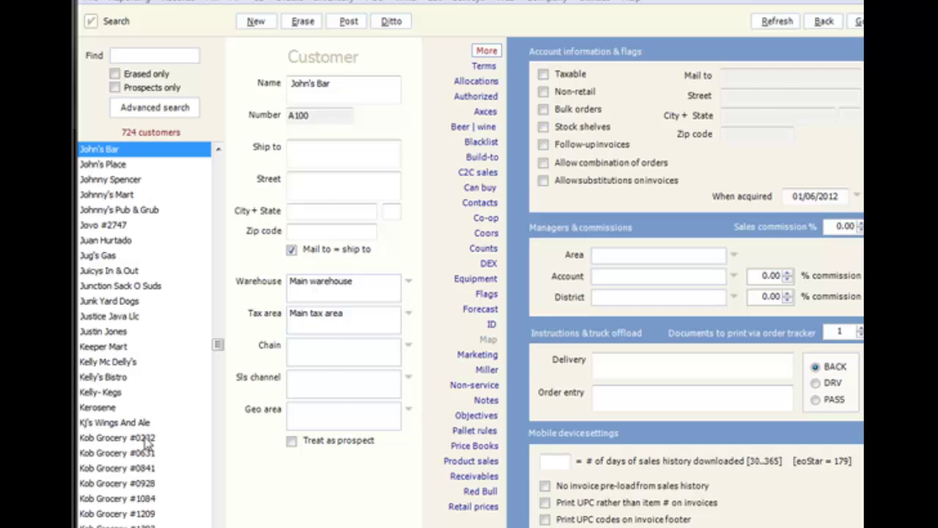
pyautogui.click(145, 438)
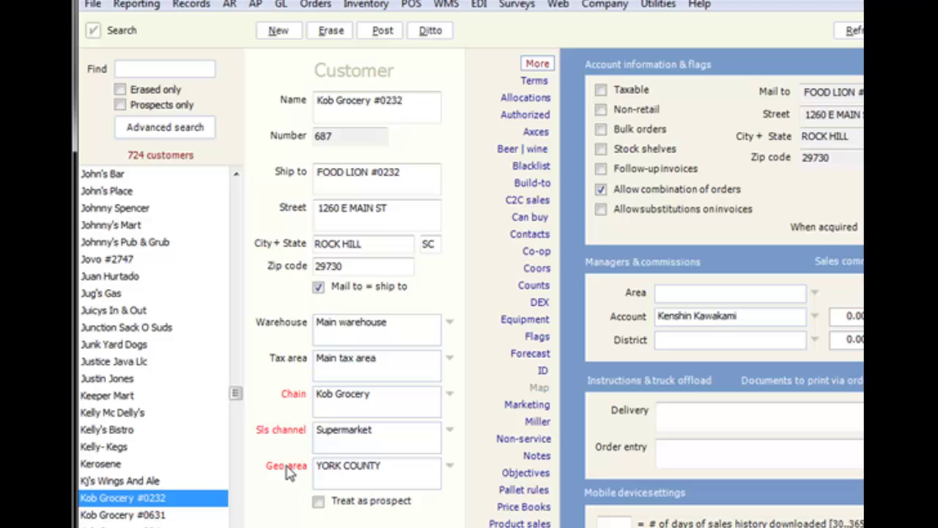
pyautogui.click(278, 33)
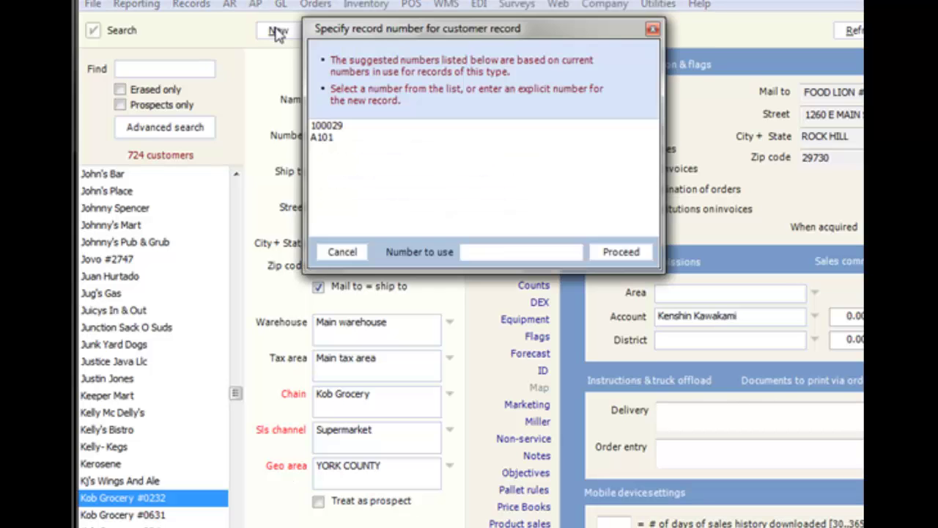
pyautogui.click(332, 127)
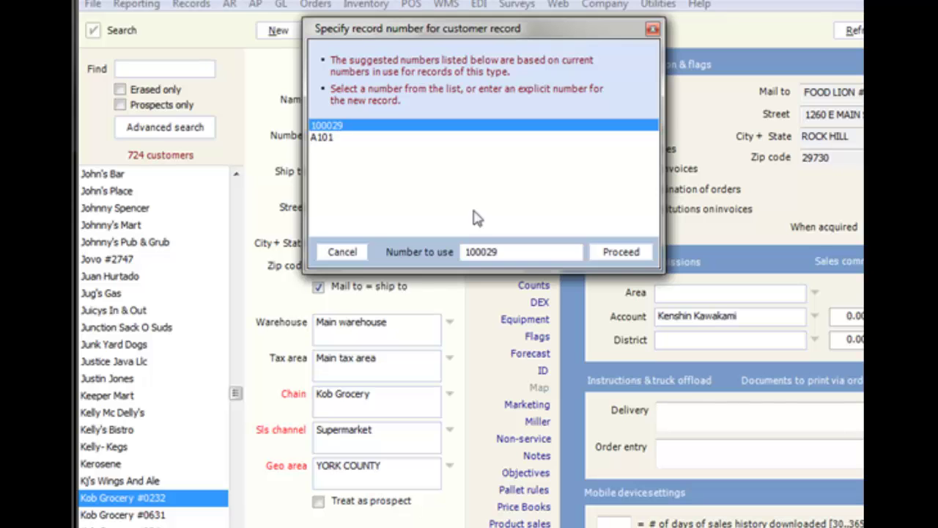
pyautogui.click(621, 252)
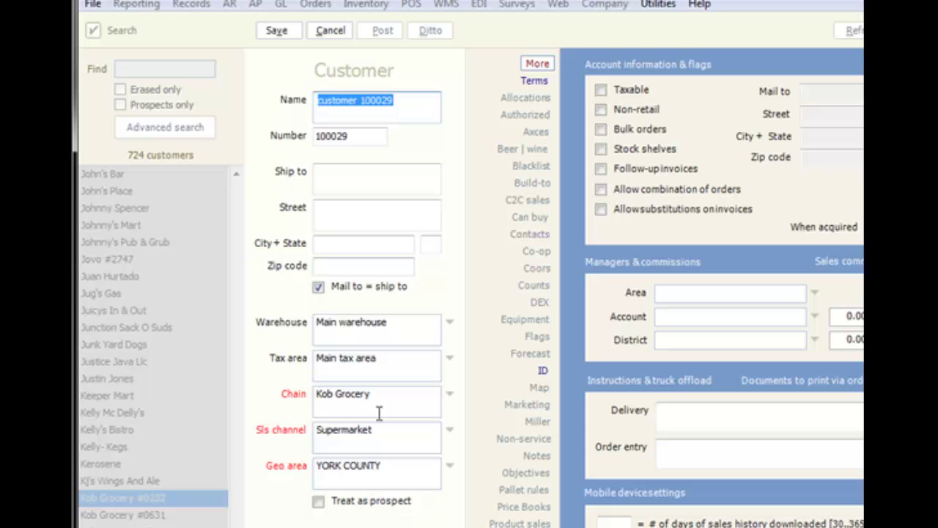
pyautogui.click(331, 33)
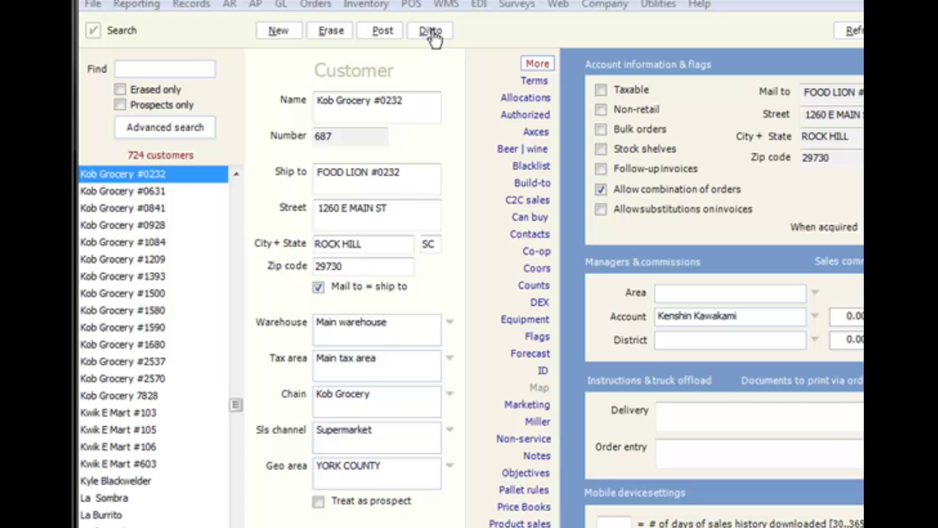
# - Post UNION COUNTY as Kob Grocery #0232's geo area, then Ditto it onto Kob Grocery #0841
pyautogui.click(450, 467)
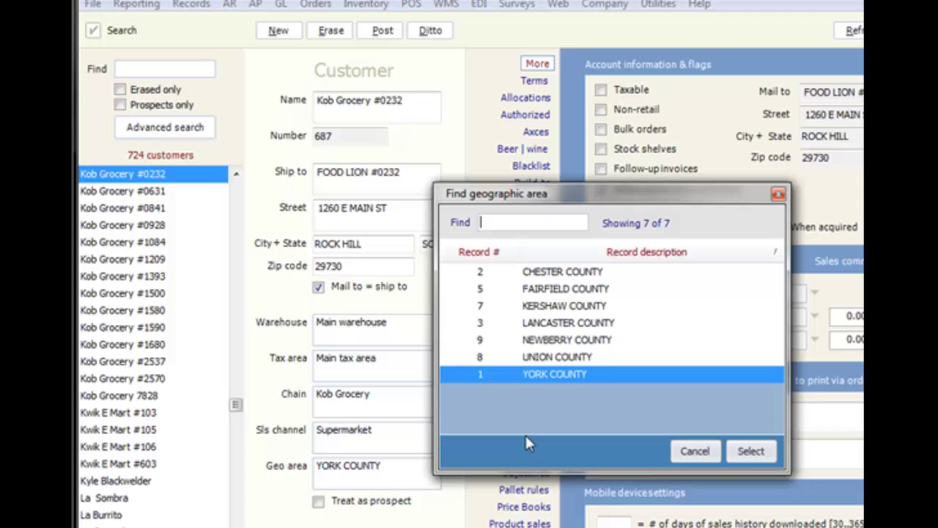
pyautogui.click(561, 357)
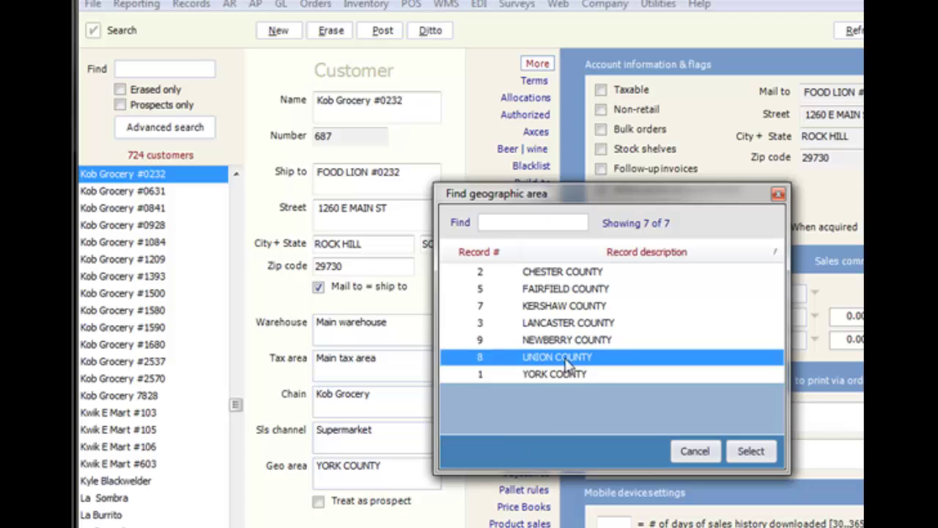
pyautogui.click(750, 451)
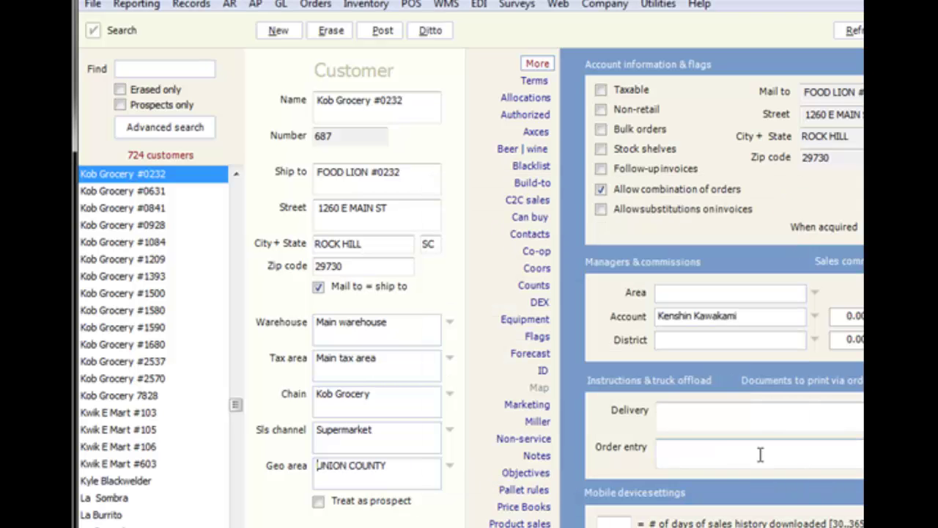
pyautogui.click(384, 37)
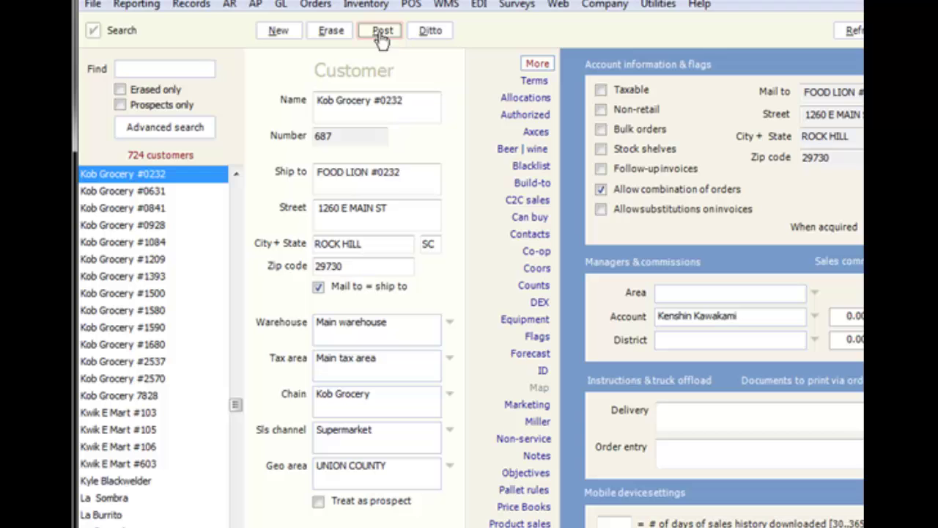
pyautogui.click(155, 212)
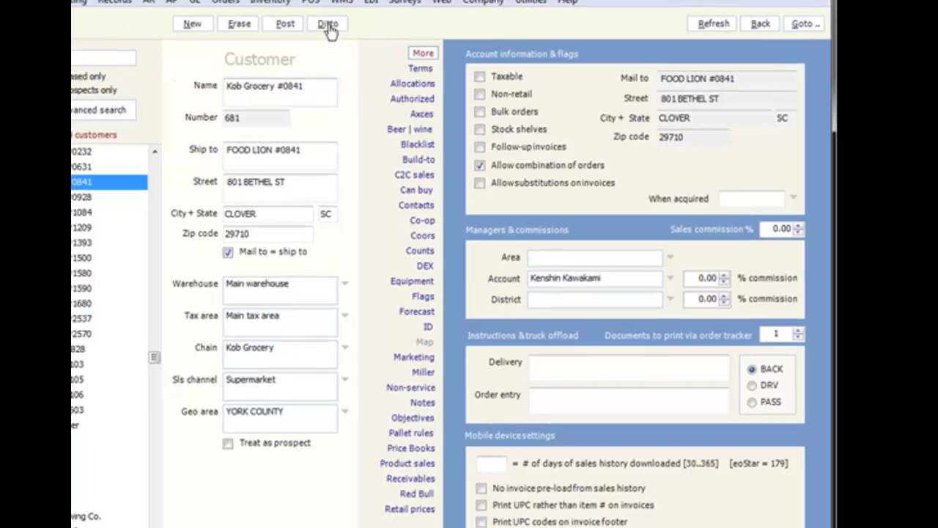
pyautogui.click(328, 25)
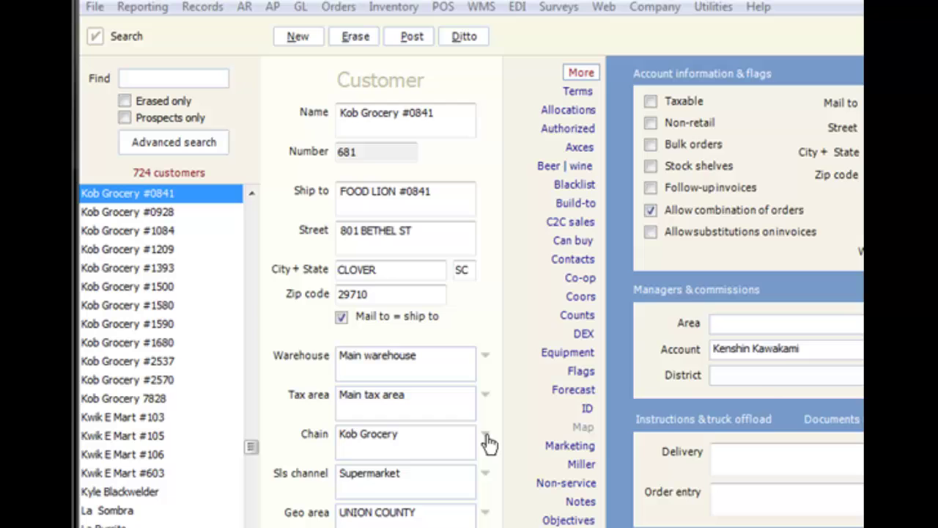
# - Check the Chain dropdown without changing it, then open Records > Customer > Chains
pyautogui.click(485, 436)
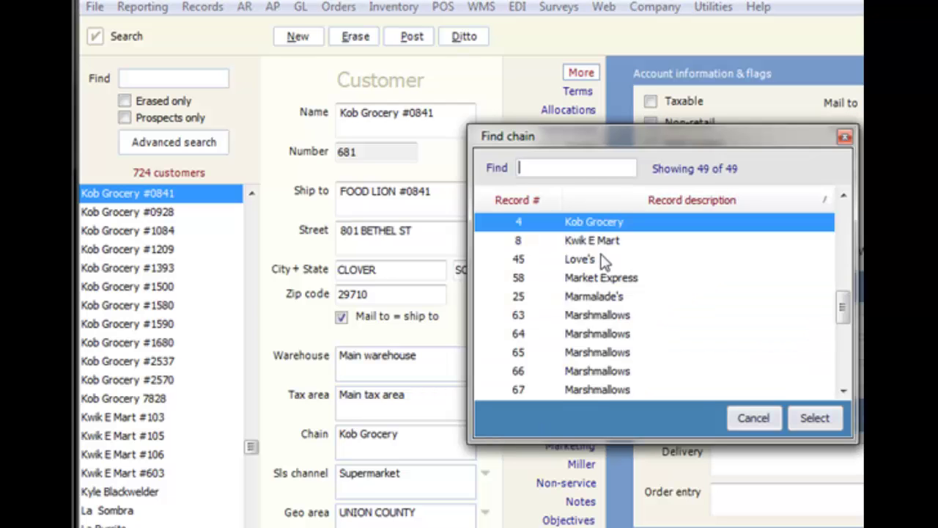
pyautogui.click(748, 417)
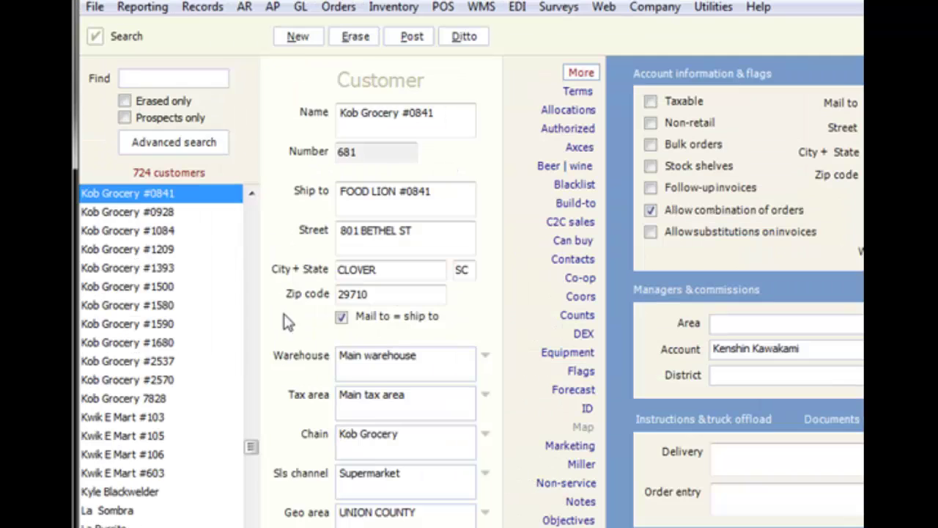
pyautogui.click(207, 14)
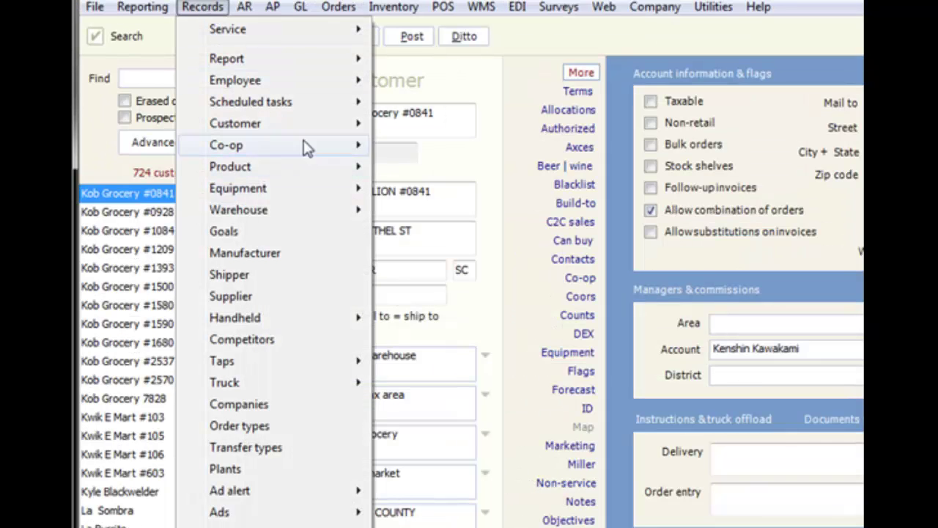
pyautogui.moveTo(310, 131)
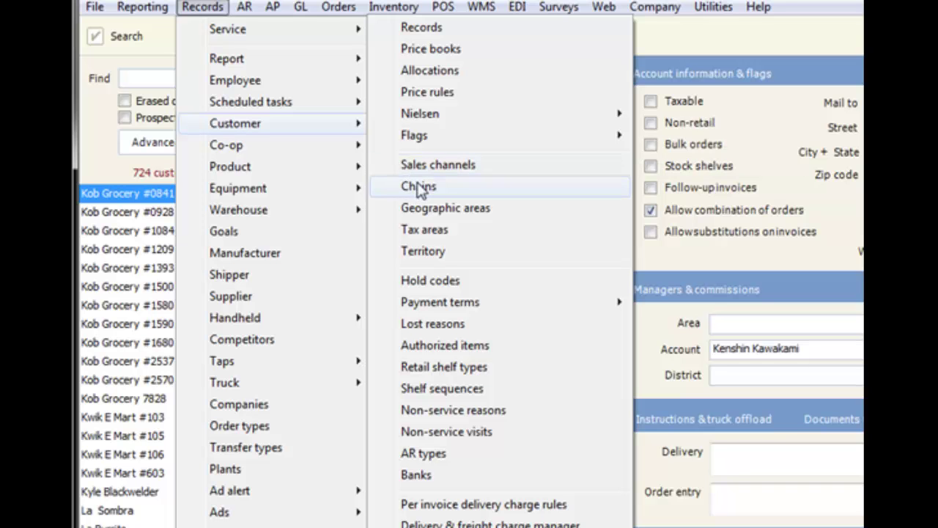
pyautogui.click(422, 188)
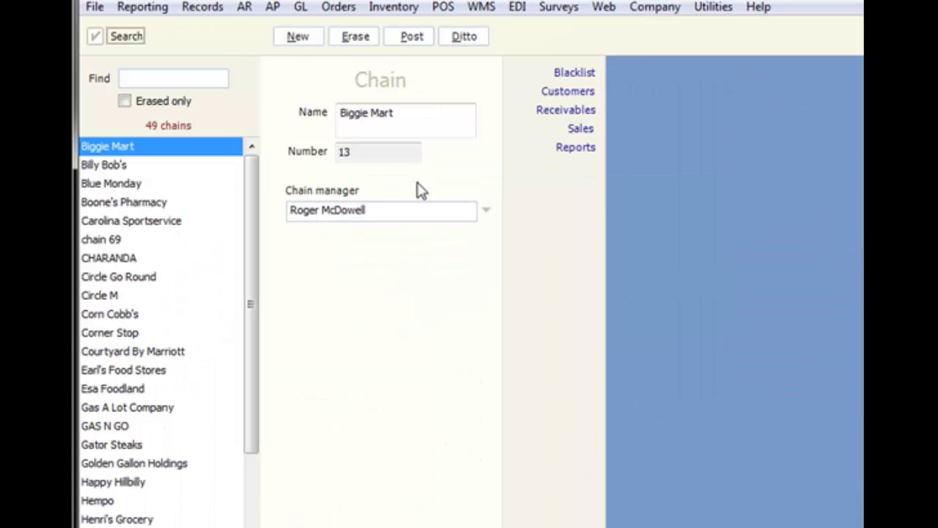